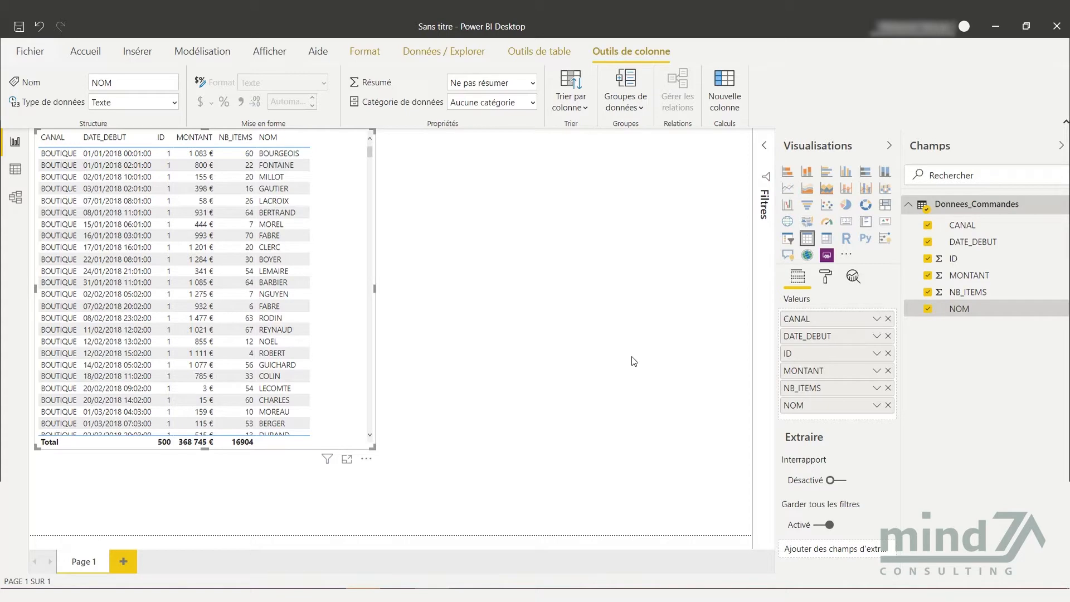
Step: Reorder the table's columns to start with ID, DATE_DEBUT, CANAL, and rename NB_ITEMS to "Nombre Articles" in this visual
drag(844, 354, 819, 358)
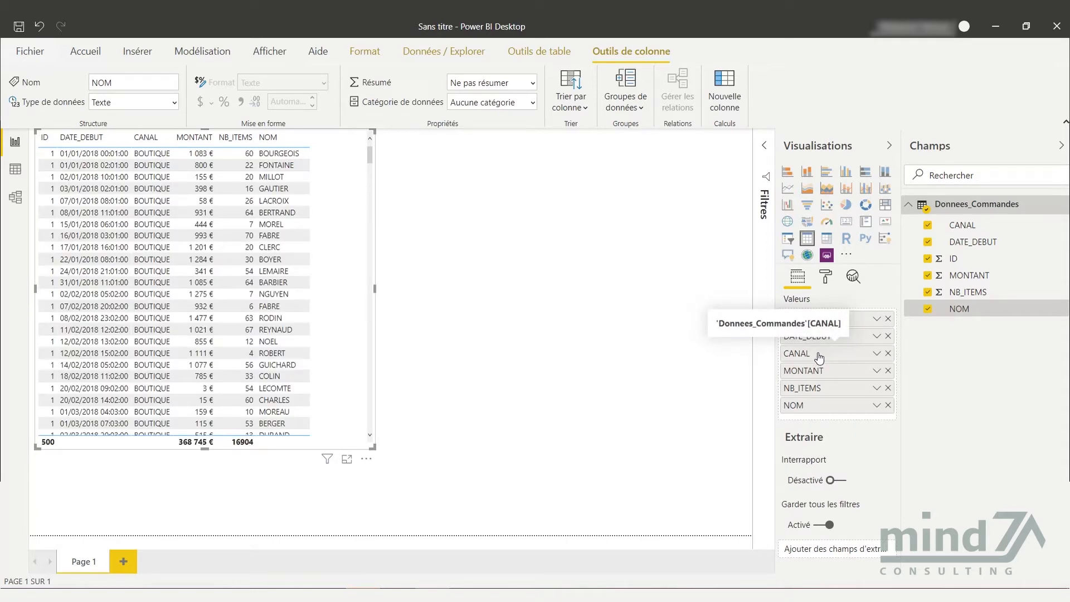
right_click(824, 388)
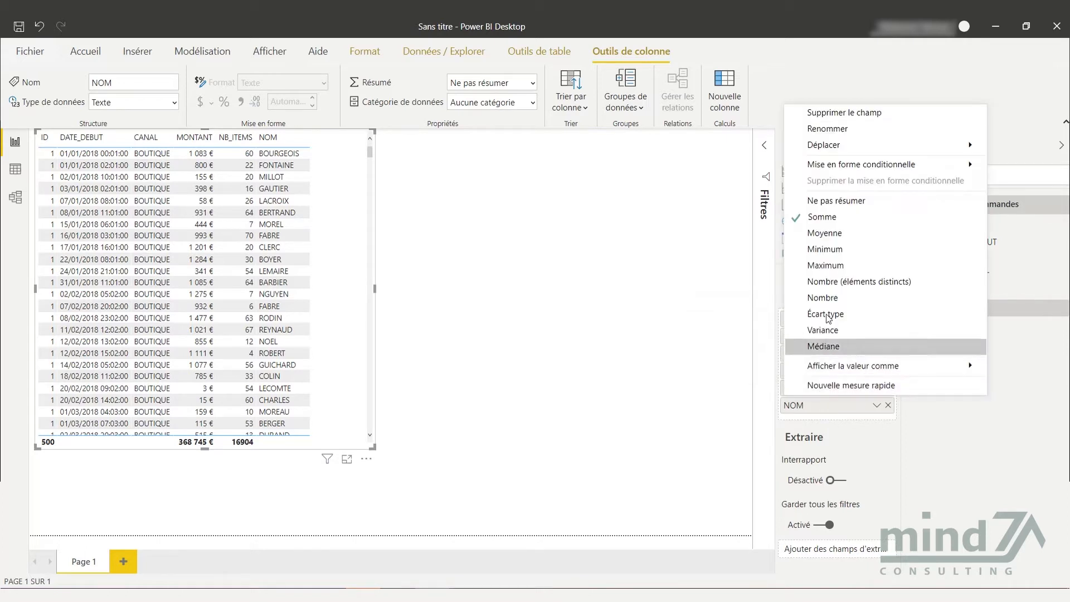
click(829, 134)
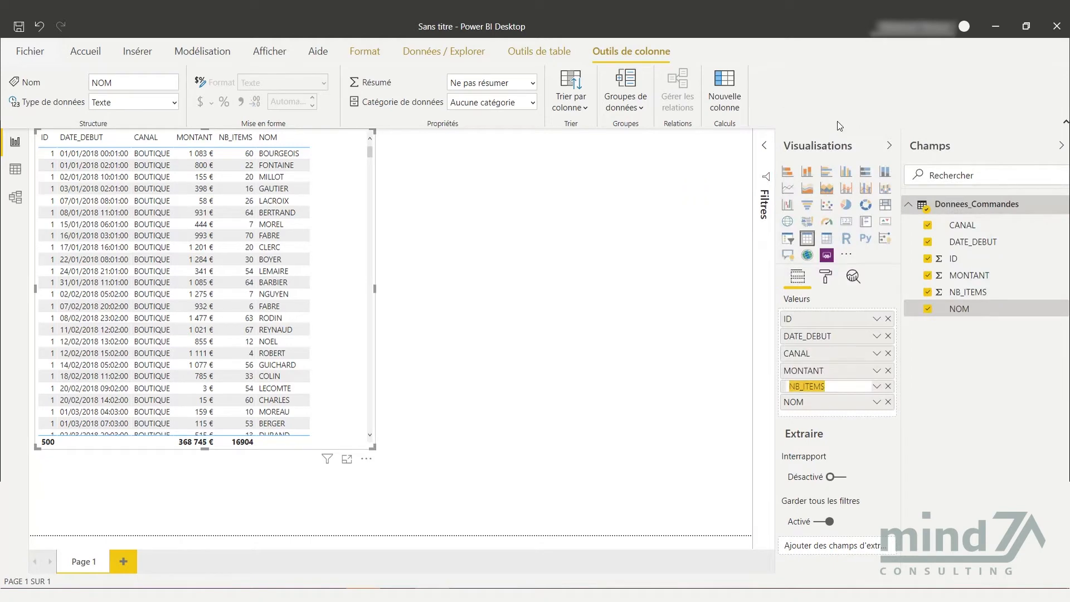
text(Nombre Articles)
key(Return)
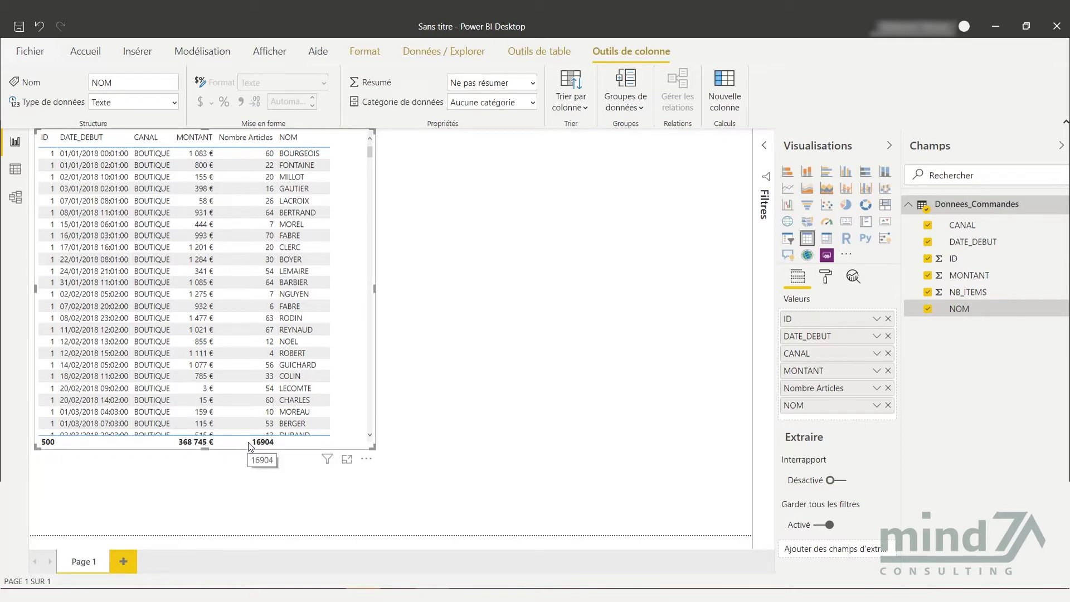
Step: Turn off the table's totals row and move the table towards the lower middle of the report page
click(825, 275)
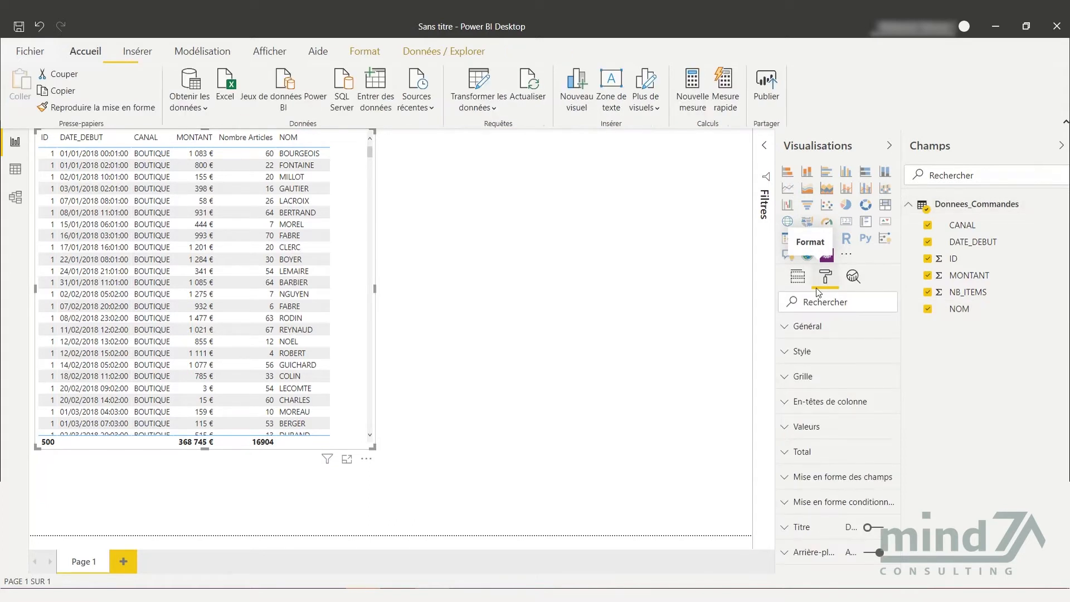
click(805, 453)
scroll(826, 419, down, 3)
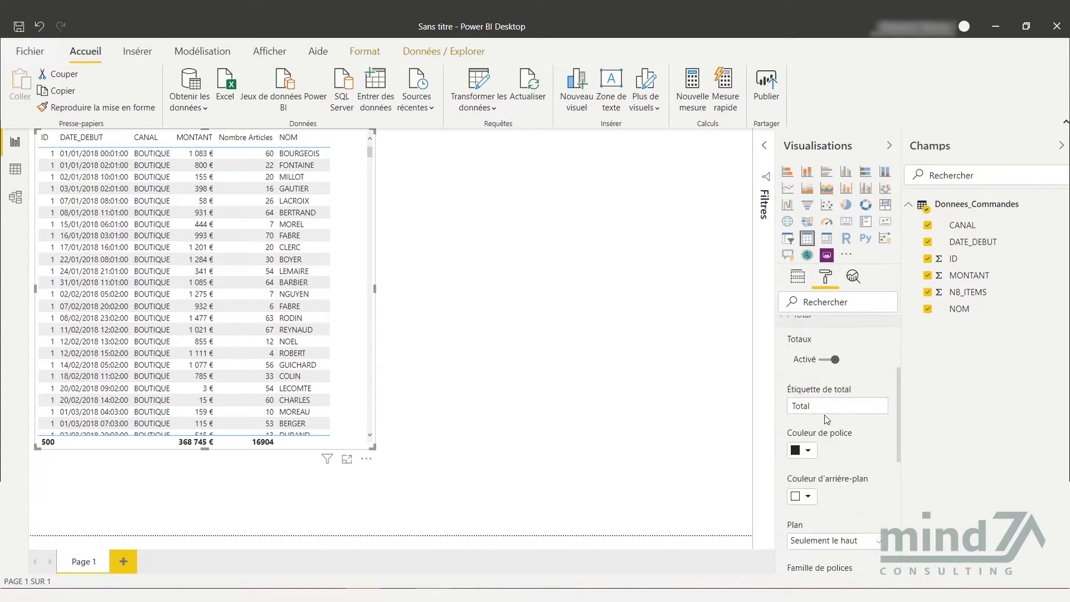
click(834, 359)
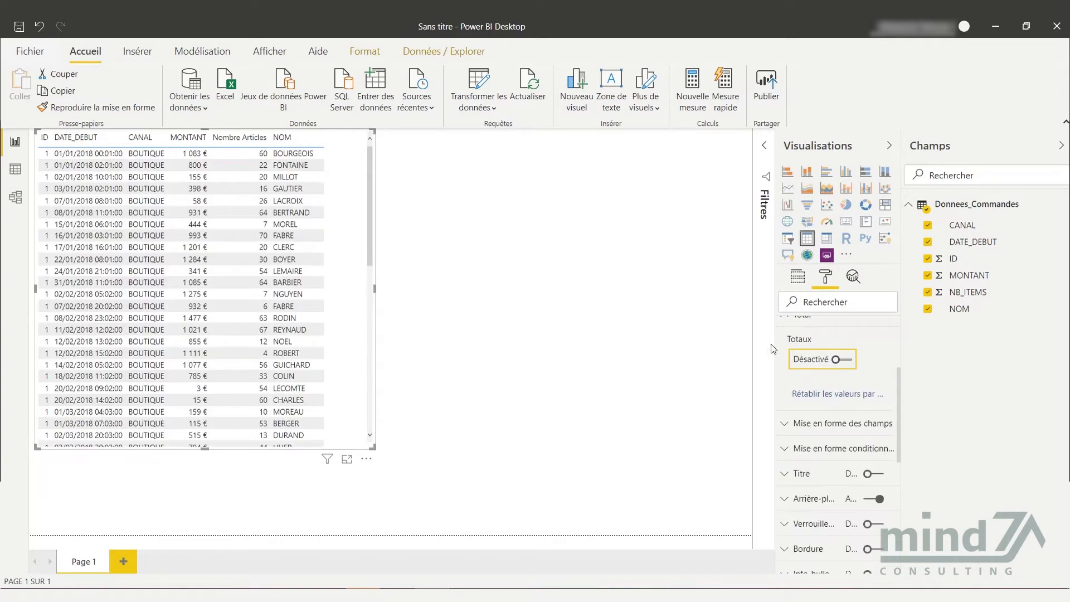
drag(352, 184, 583, 256)
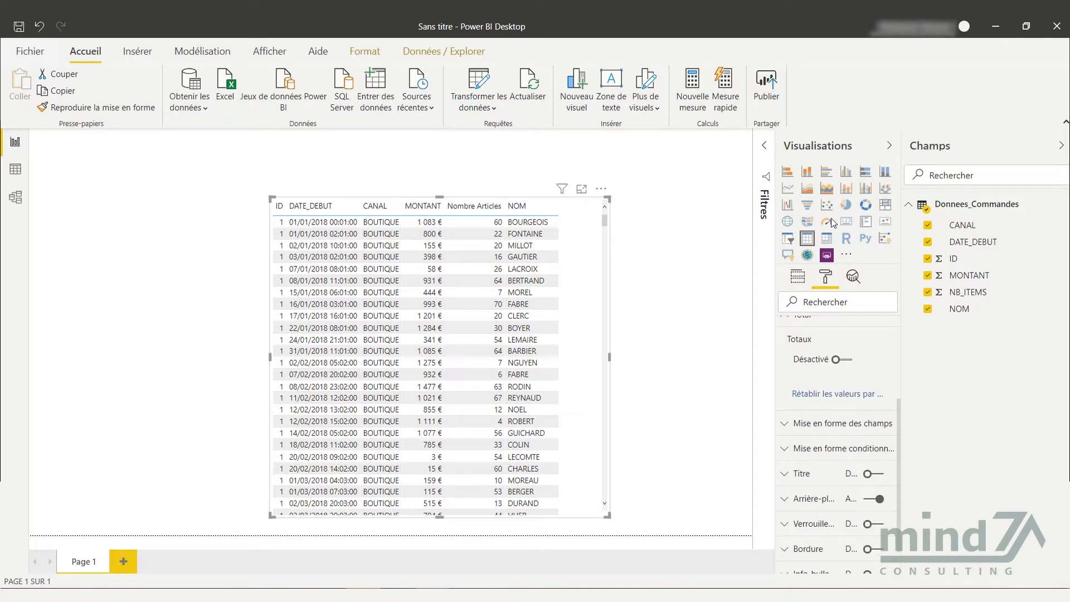
Step: Add a pie chart with CANAL as the legend and the count of CANAL as the values
click(850, 205)
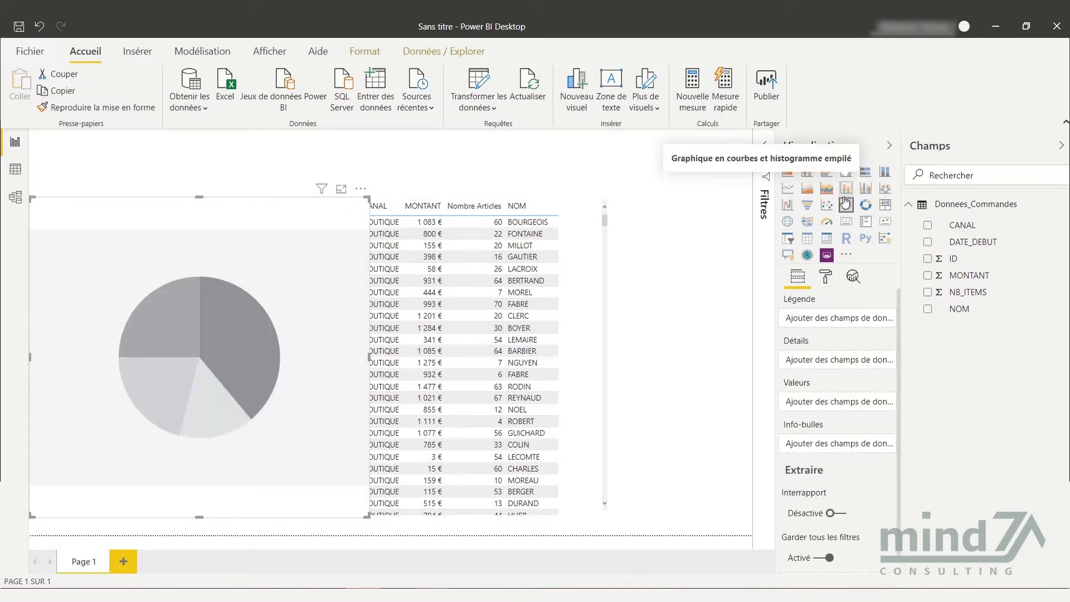
click(927, 226)
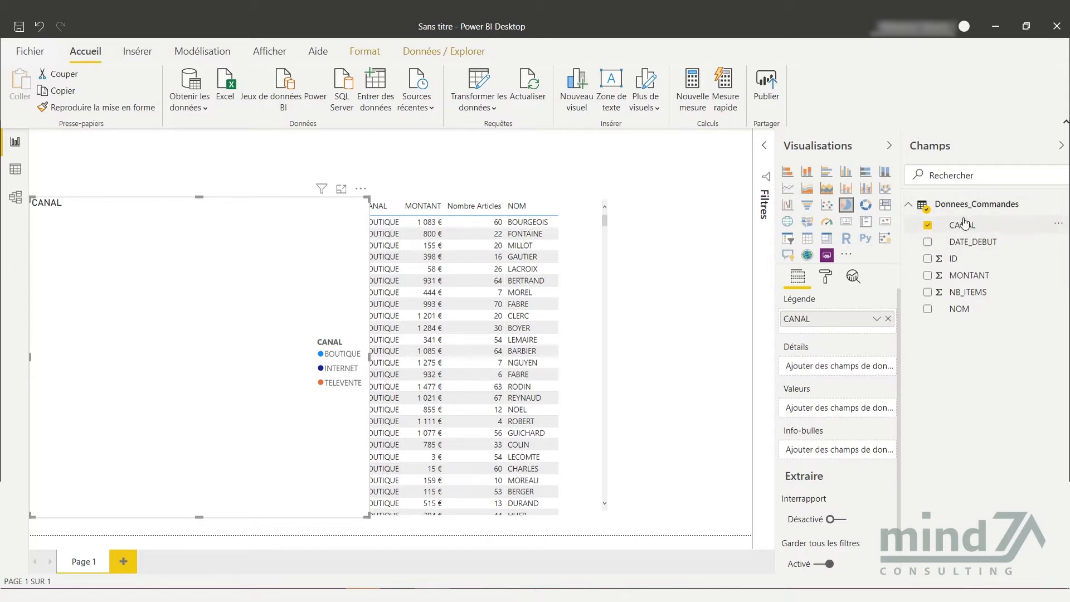
drag(962, 225, 849, 410)
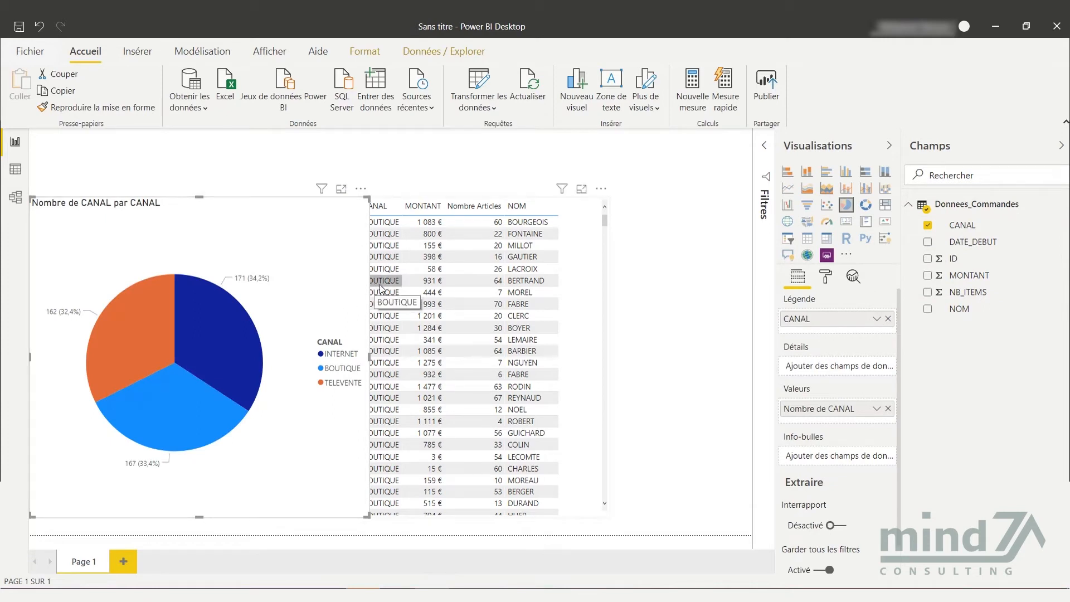
Step: Rename the pie chart's value field to "Nombre de ventes"
right_click(818, 417)
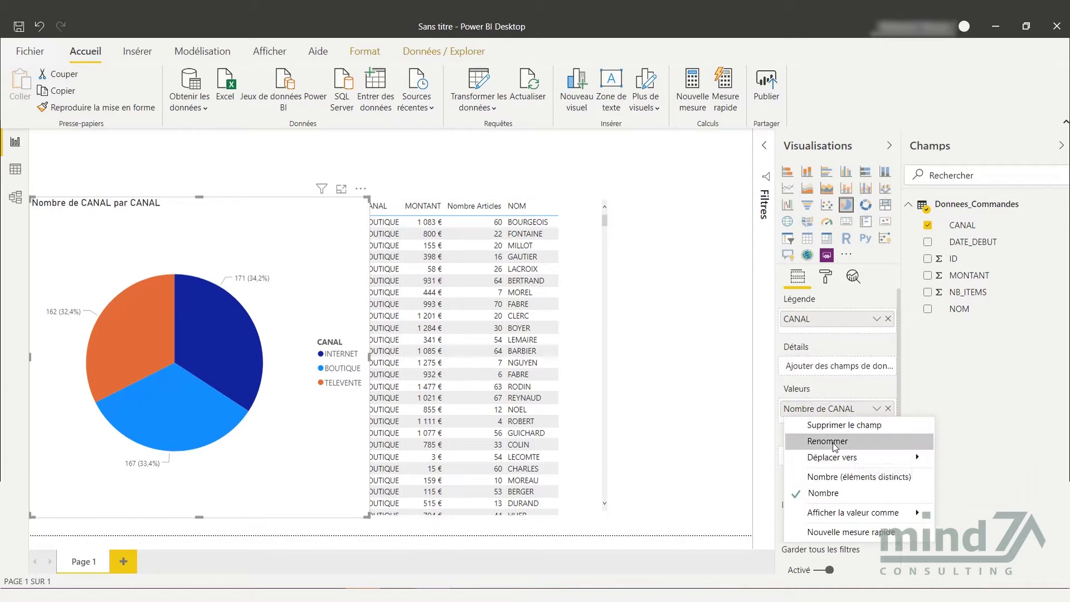
click(827, 441)
text(Nombre)
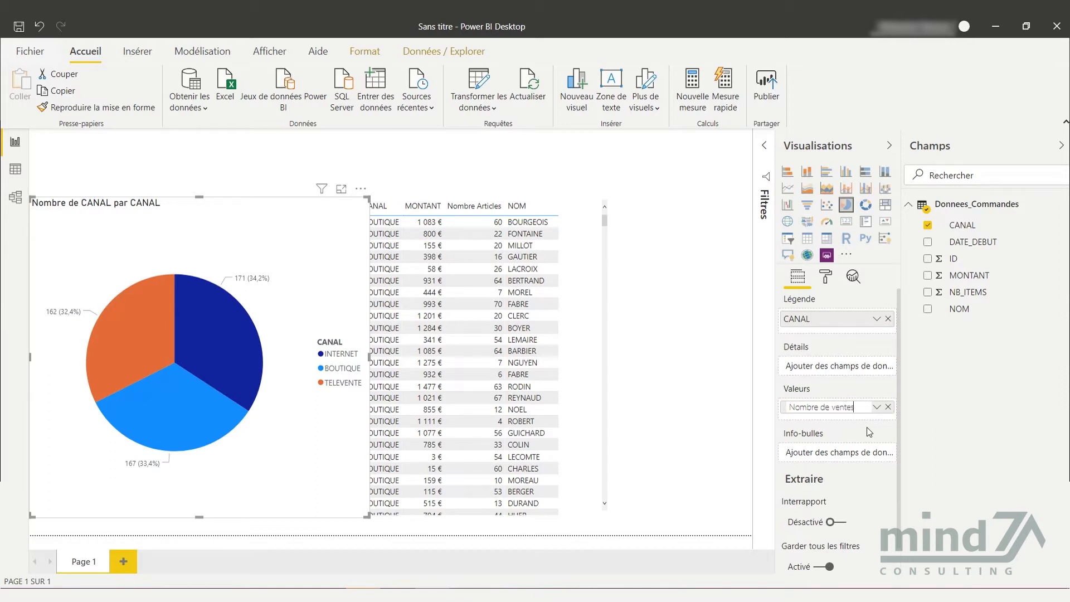
key(Return)
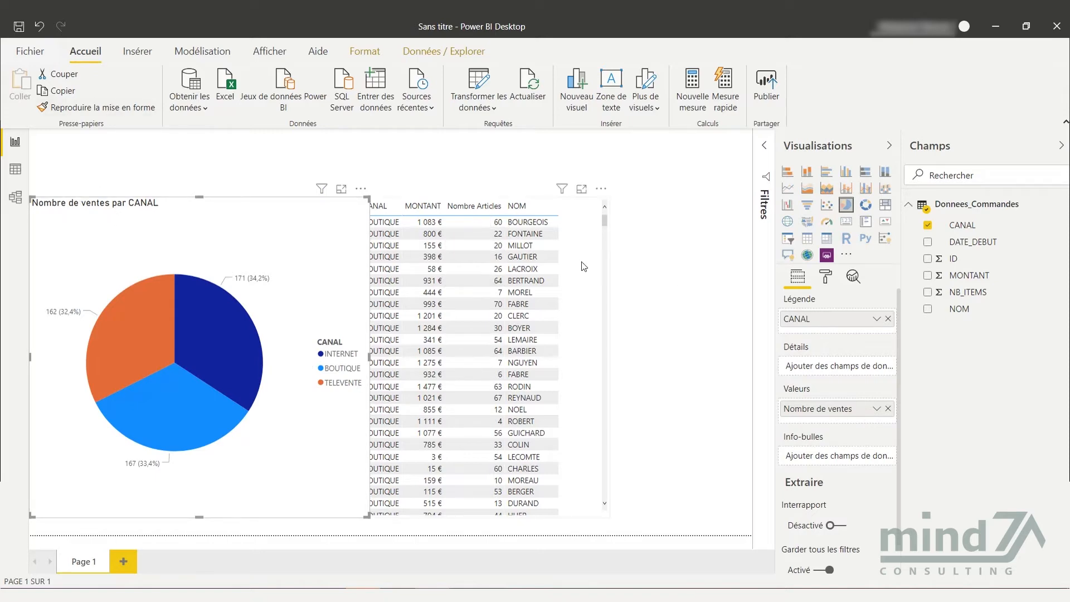
Step: Shrink the pie chart and the table and place them side by side in the lower part of the page
drag(592, 271, 693, 273)
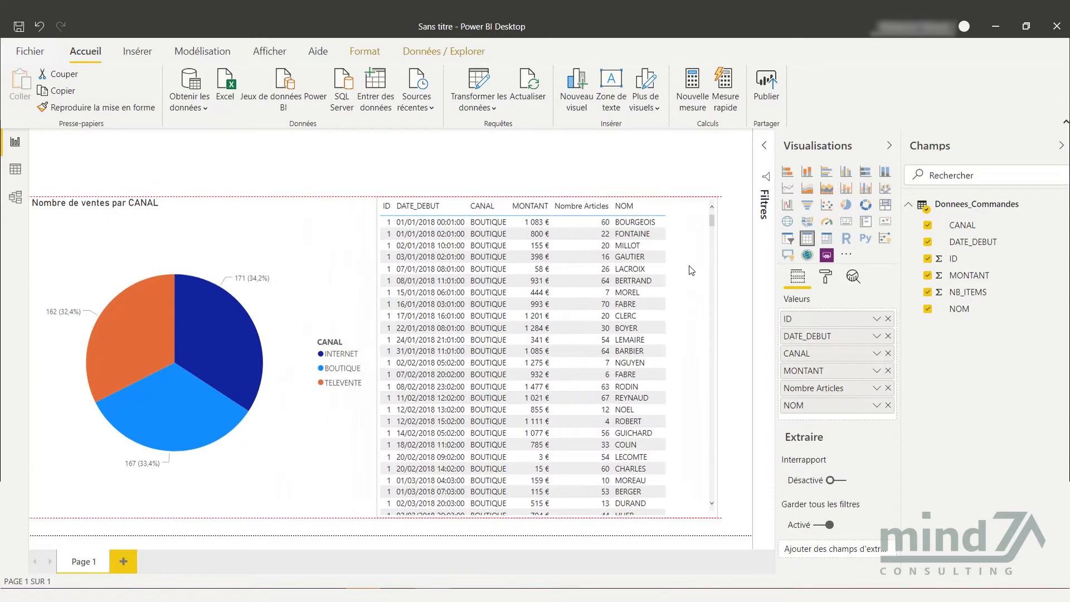
click(346, 311)
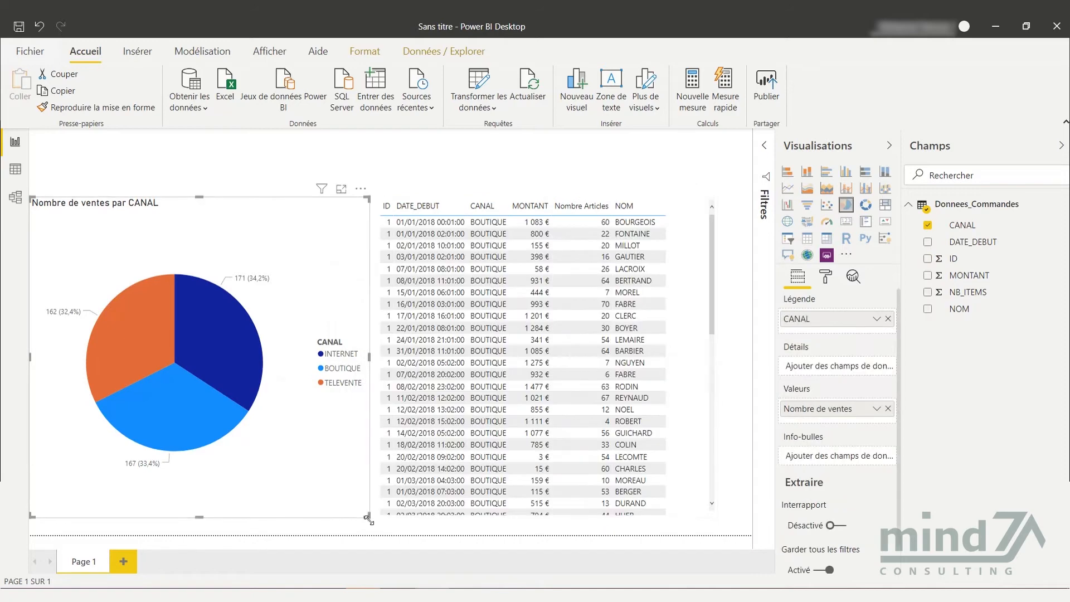
drag(369, 517, 284, 433)
click(706, 205)
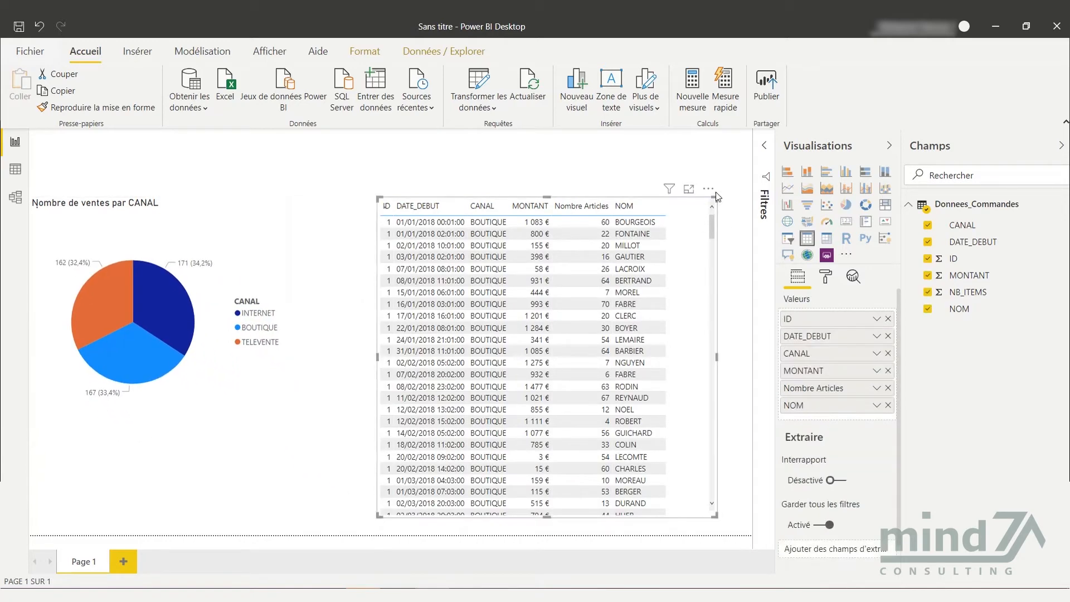
drag(716, 199, 693, 245)
drag(244, 222, 225, 291)
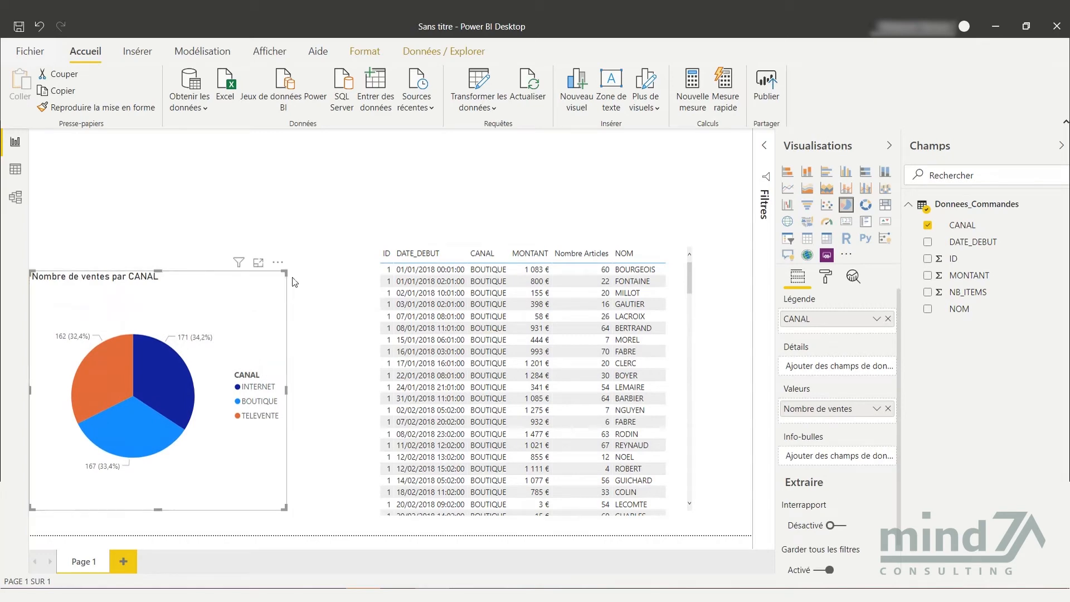
drag(677, 269, 638, 281)
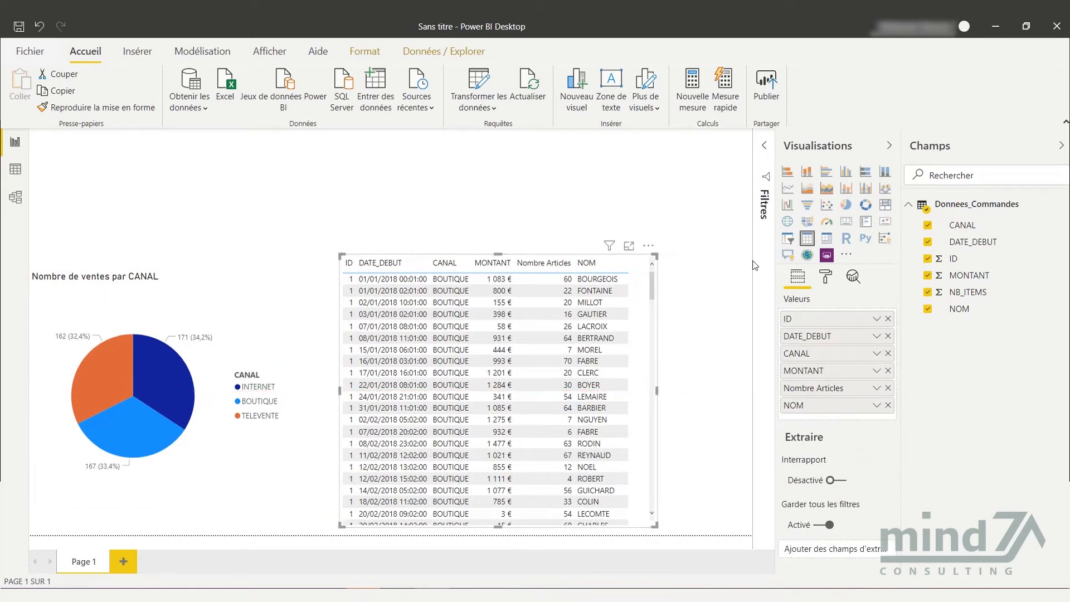
Step: Add a card showing MONTANT and resize it to fit above the pie chart
click(724, 274)
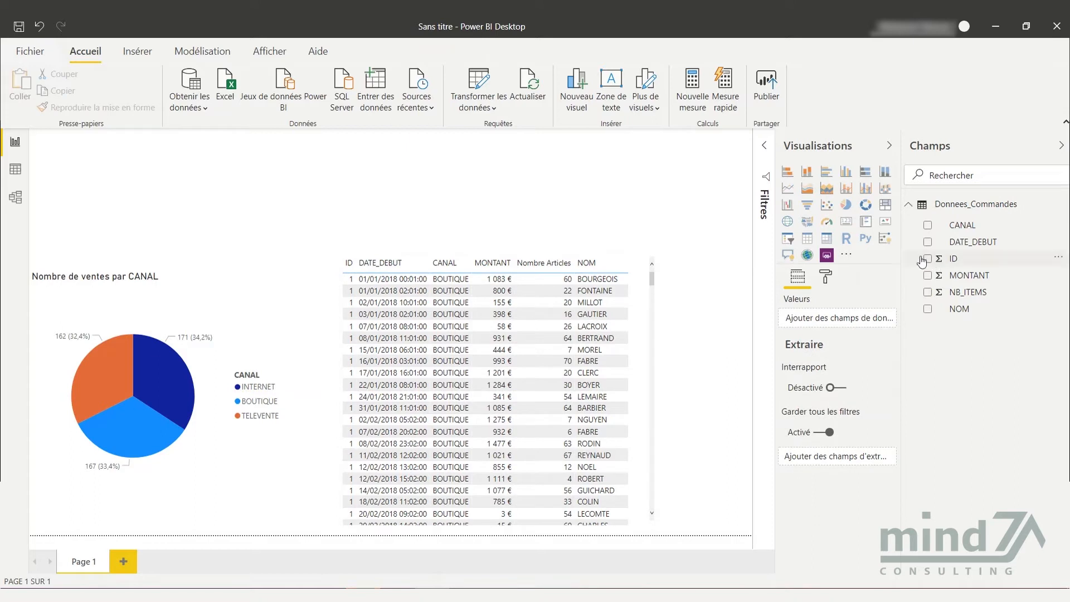
click(846, 223)
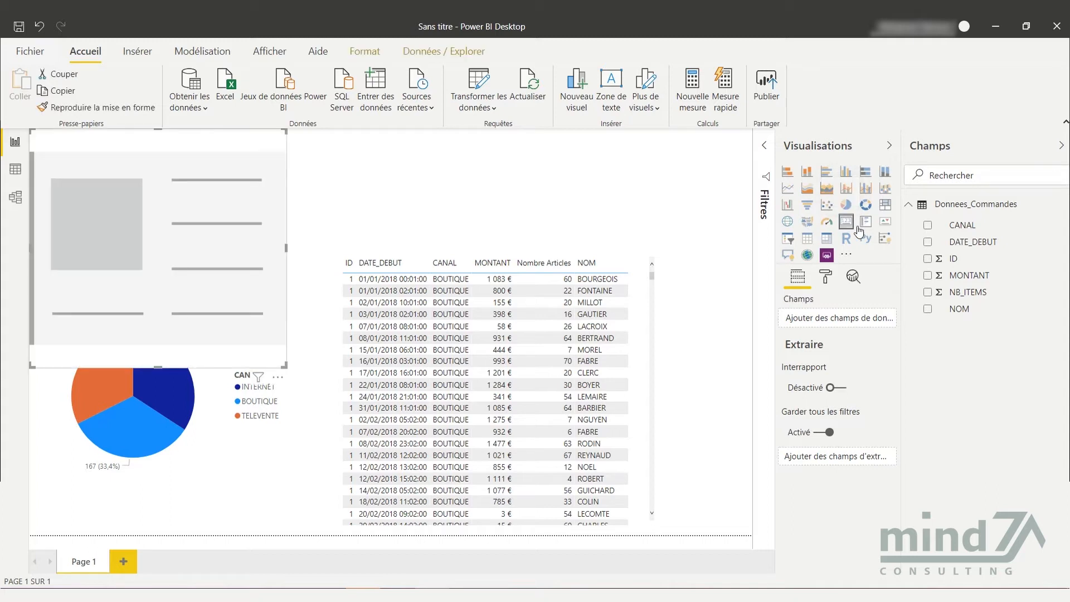
click(927, 276)
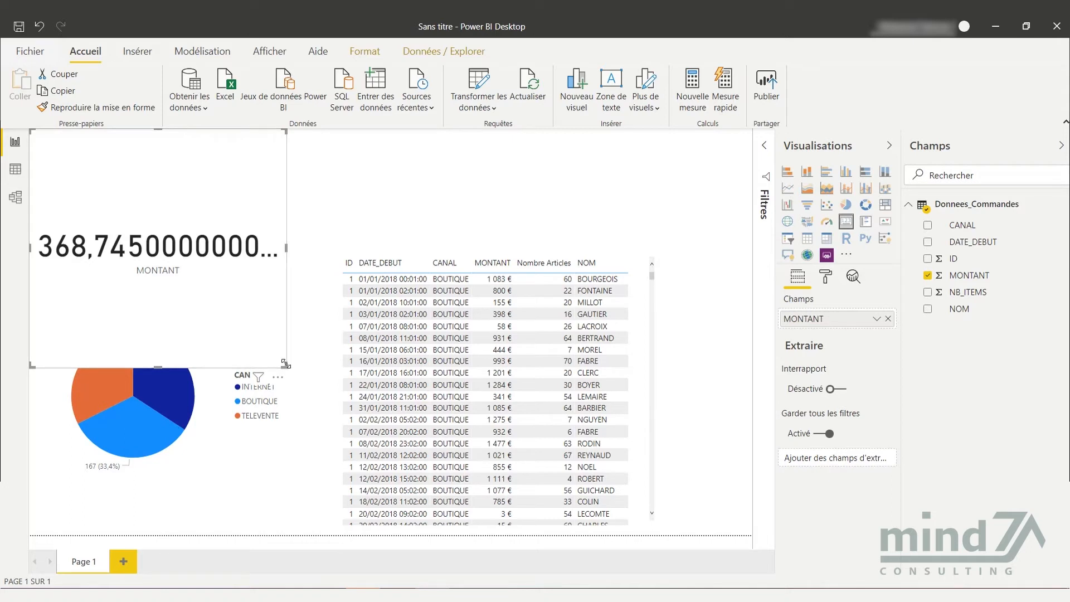
drag(286, 366, 324, 253)
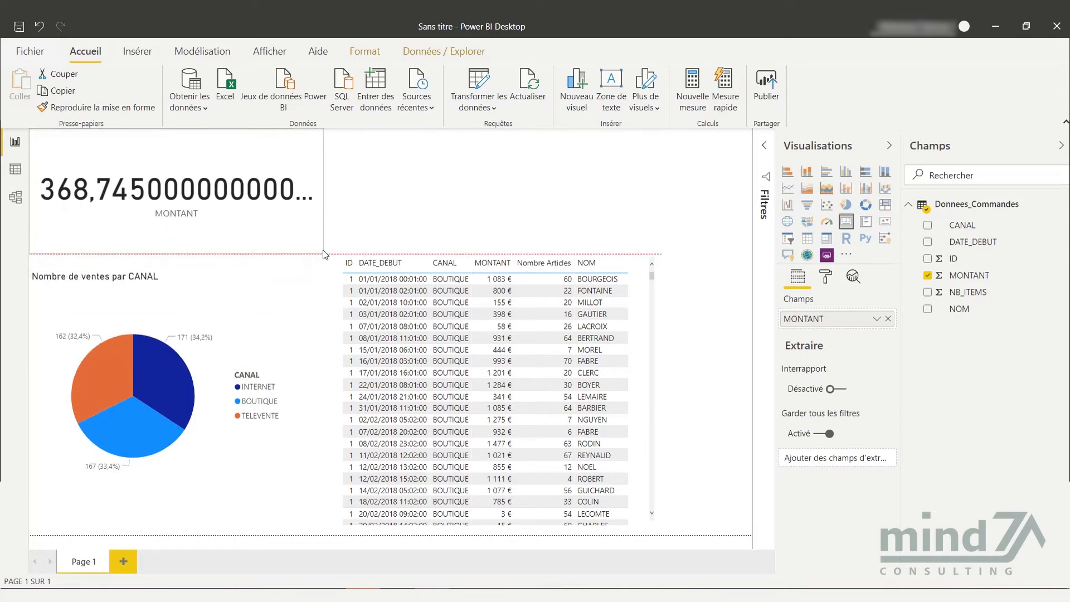
Step: Rename the card's MONTANT field to "Chiffre d'affaires"
right_click(815, 322)
click(828, 352)
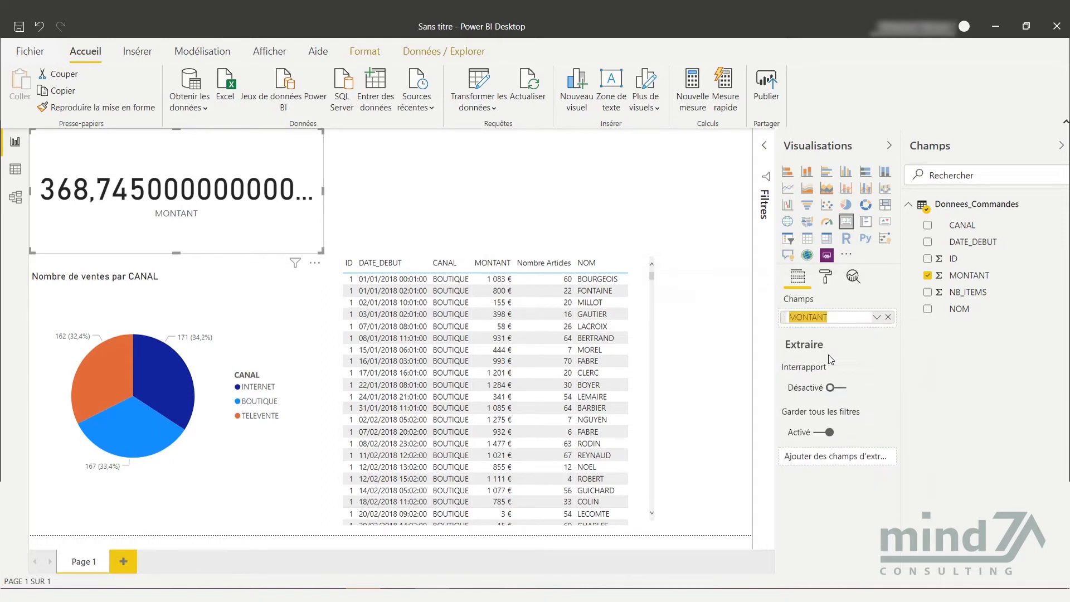
text(Chiffre d'affaires)
key(Return)
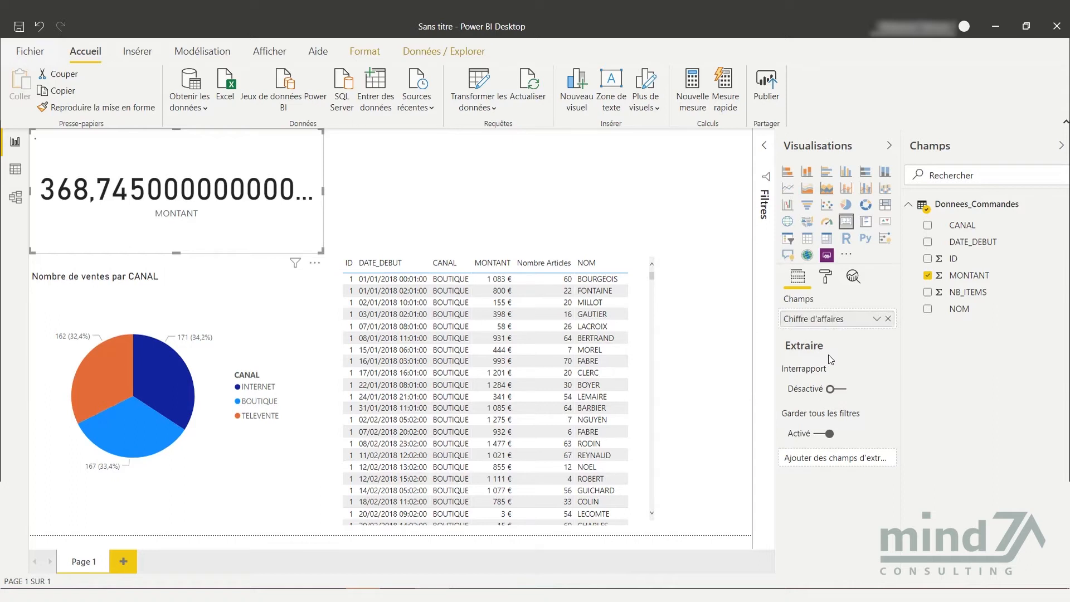
Step: Format the card's data label with 2 decimal places and display units set to Aucun
click(826, 278)
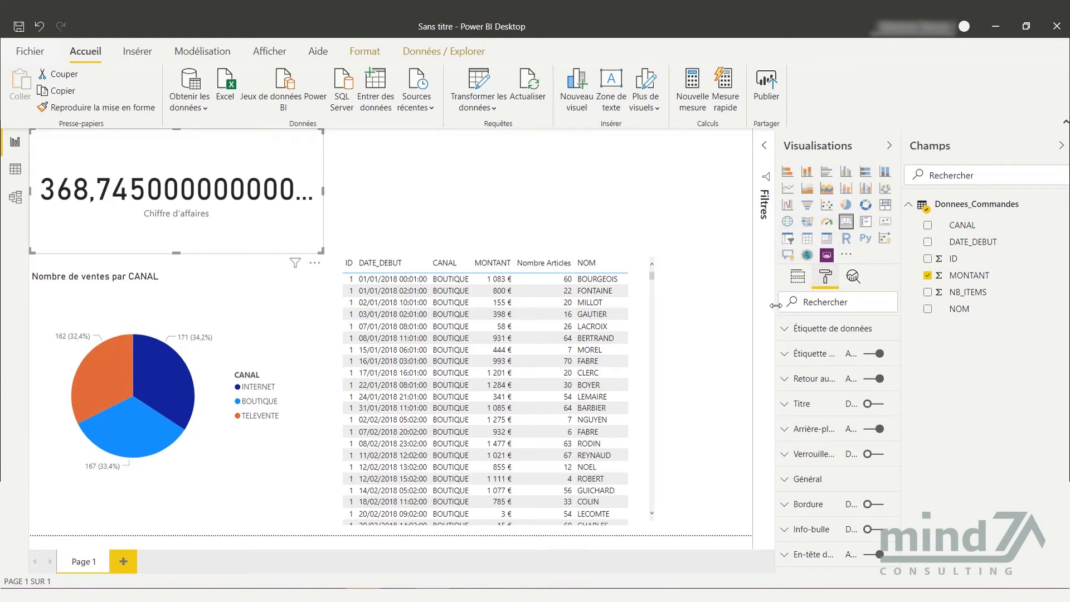
drag(775, 306, 717, 308)
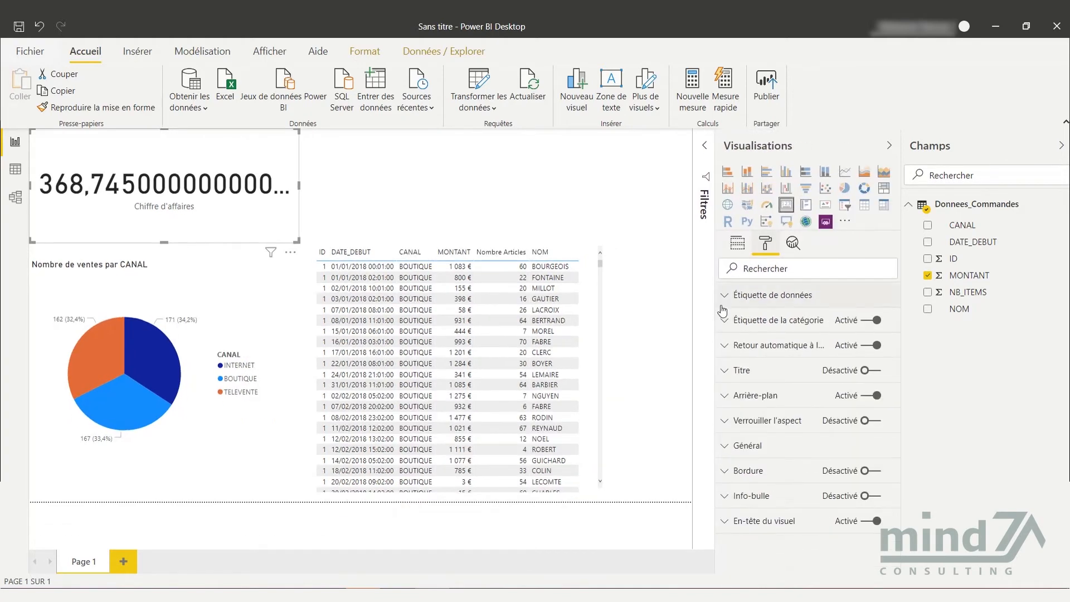
click(725, 297)
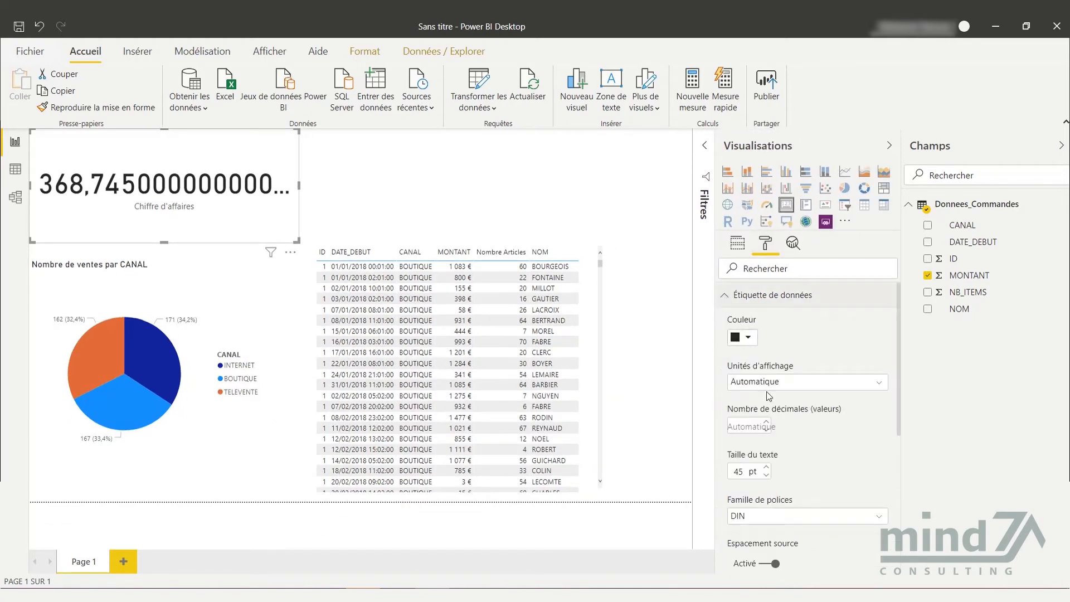
click(766, 430)
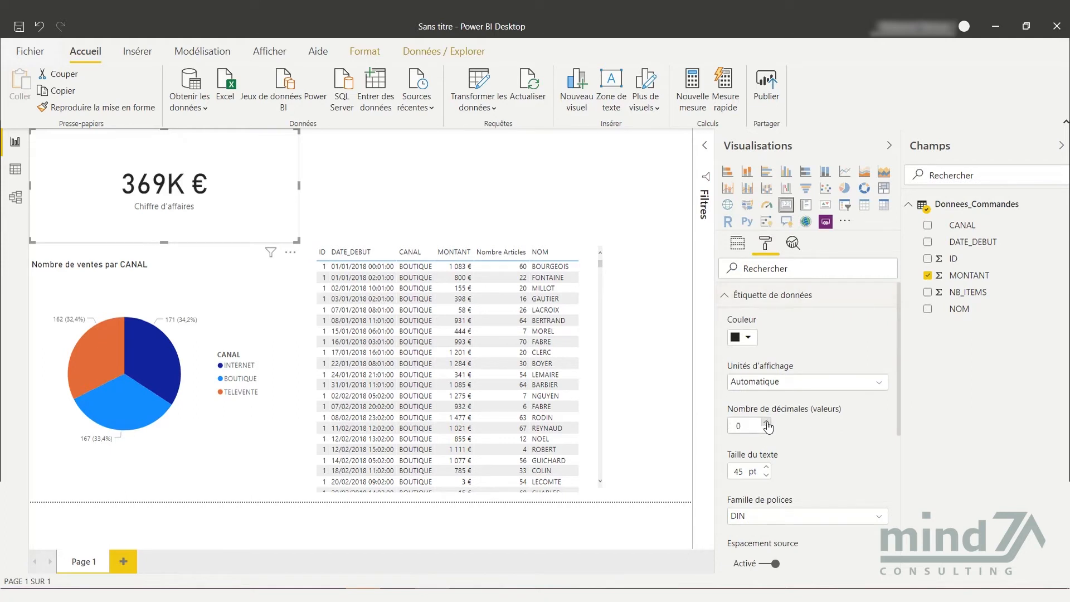
click(767, 423)
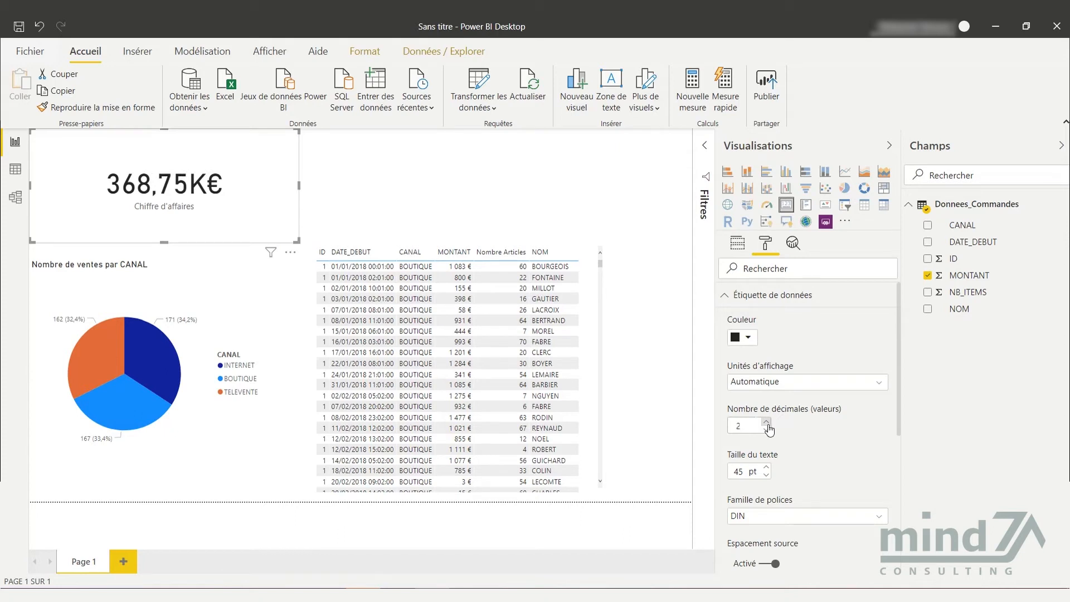
click(800, 384)
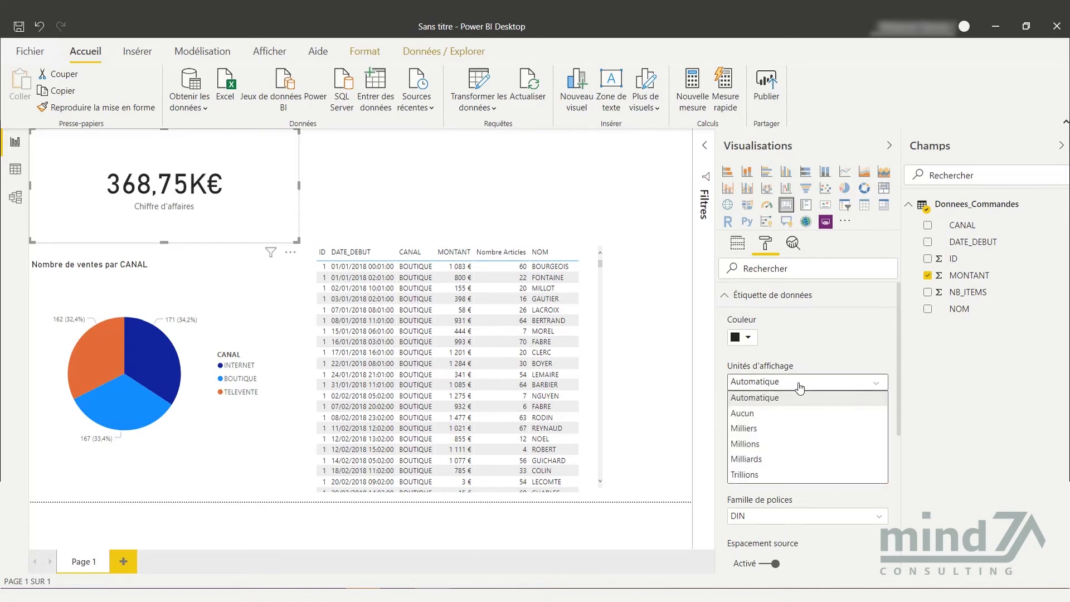
click(770, 417)
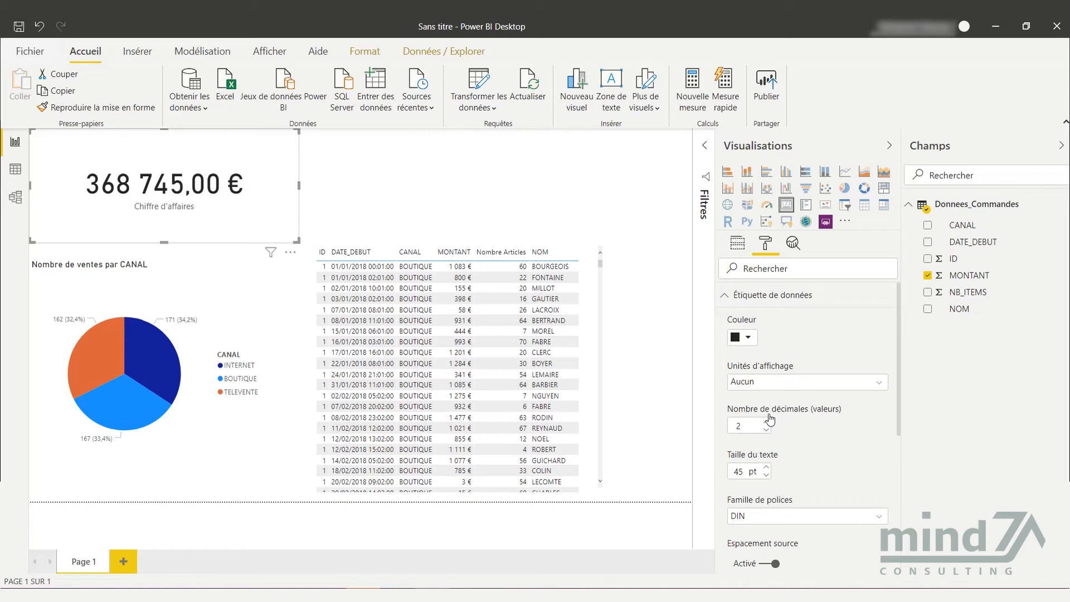
Step: Add a slicer on the NOM field in the empty space above the table
click(504, 179)
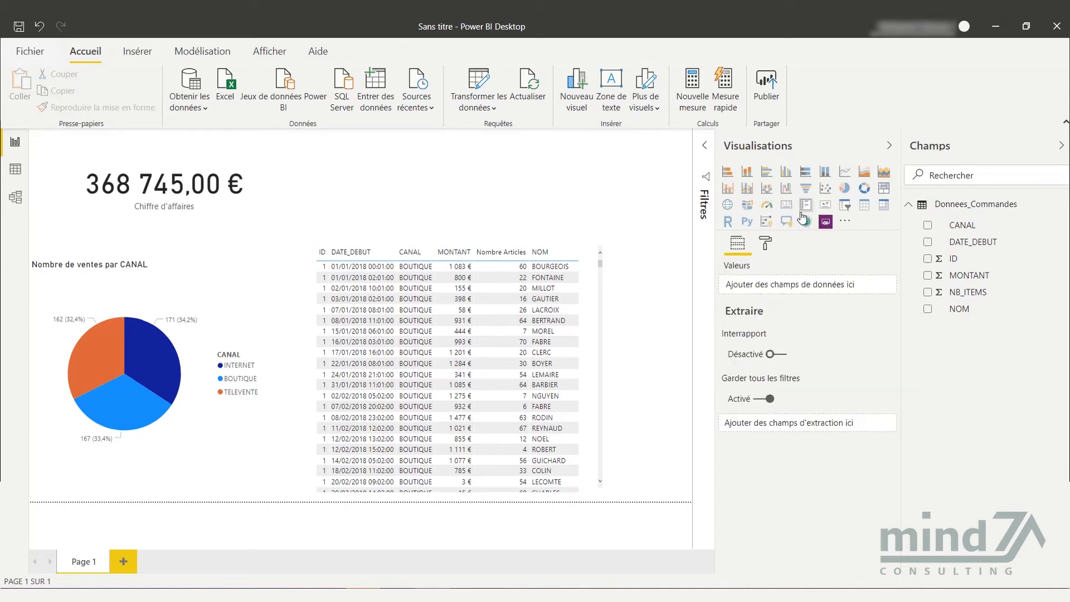
click(845, 208)
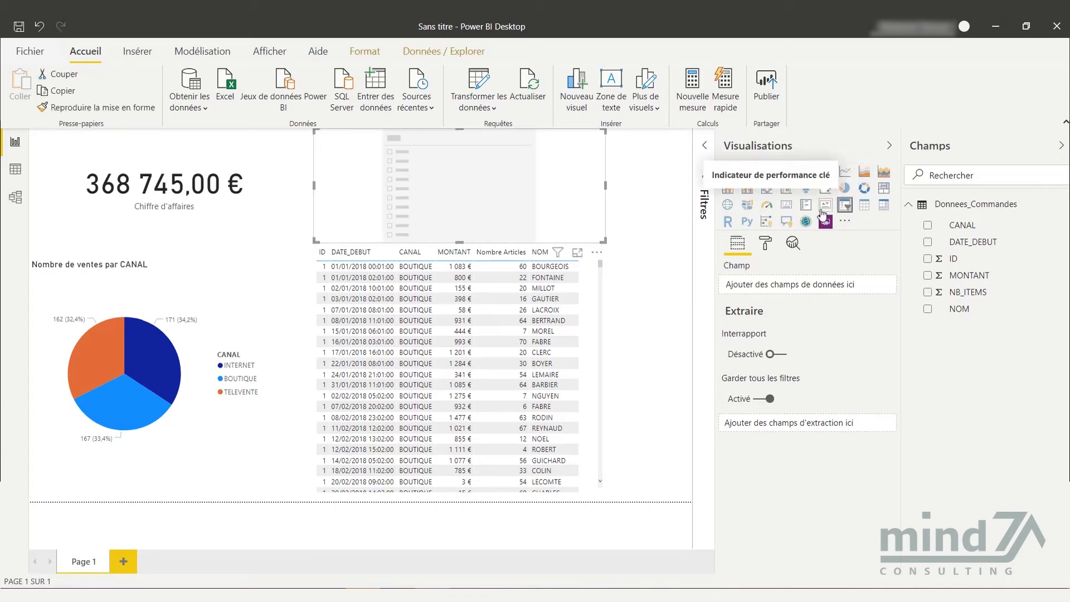
click(928, 309)
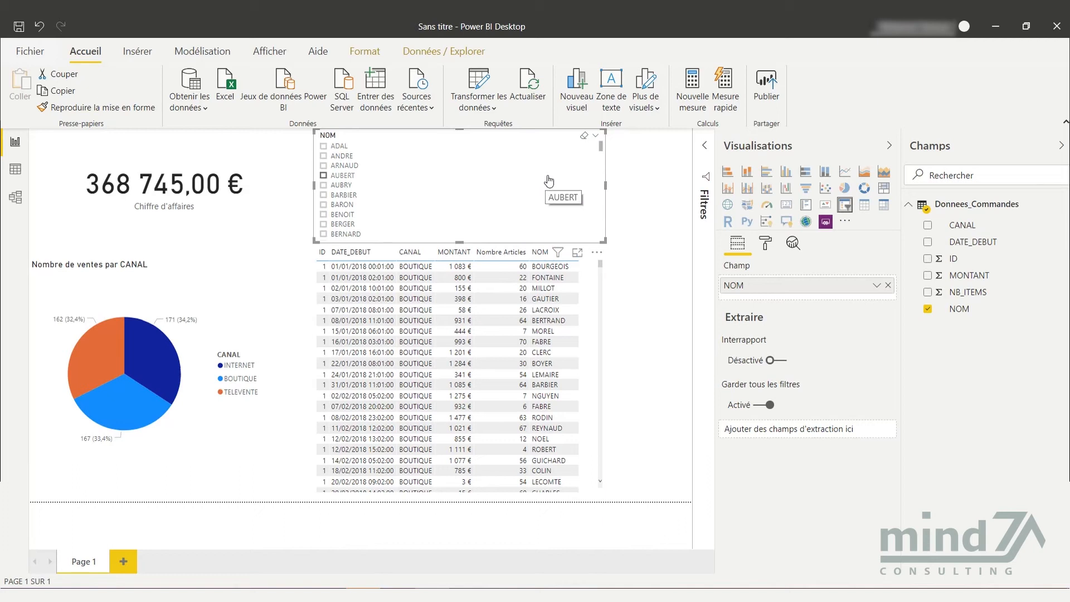
Step: Switch the NOM slicer to the Liste déroulante style and shrink its height to fit just the header and selection box
scroll(549, 182, down, 3)
scroll(549, 181, up, 3)
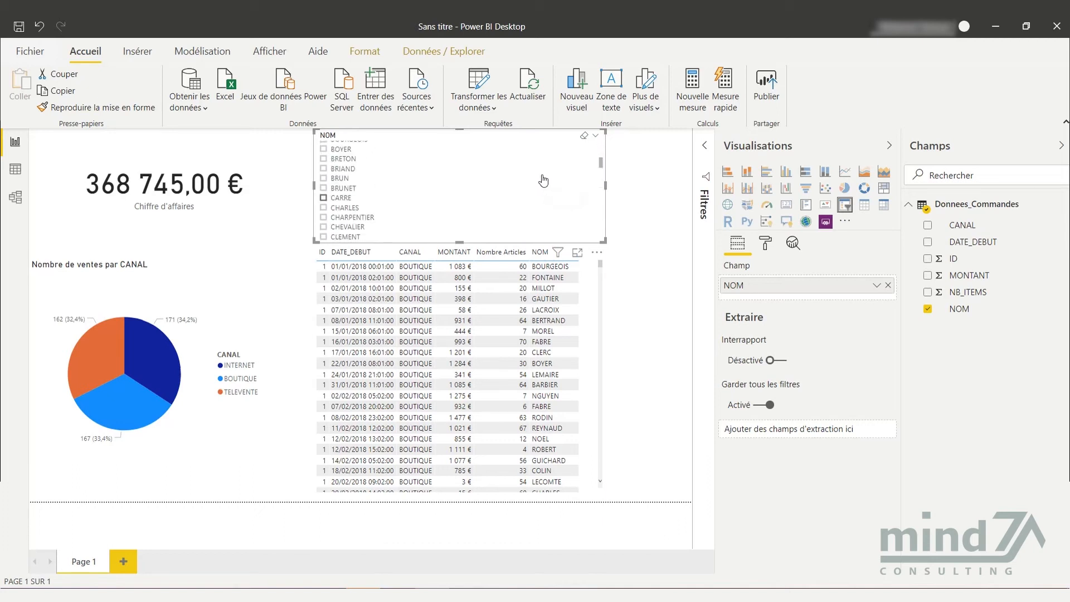
scroll(538, 169, up, 1)
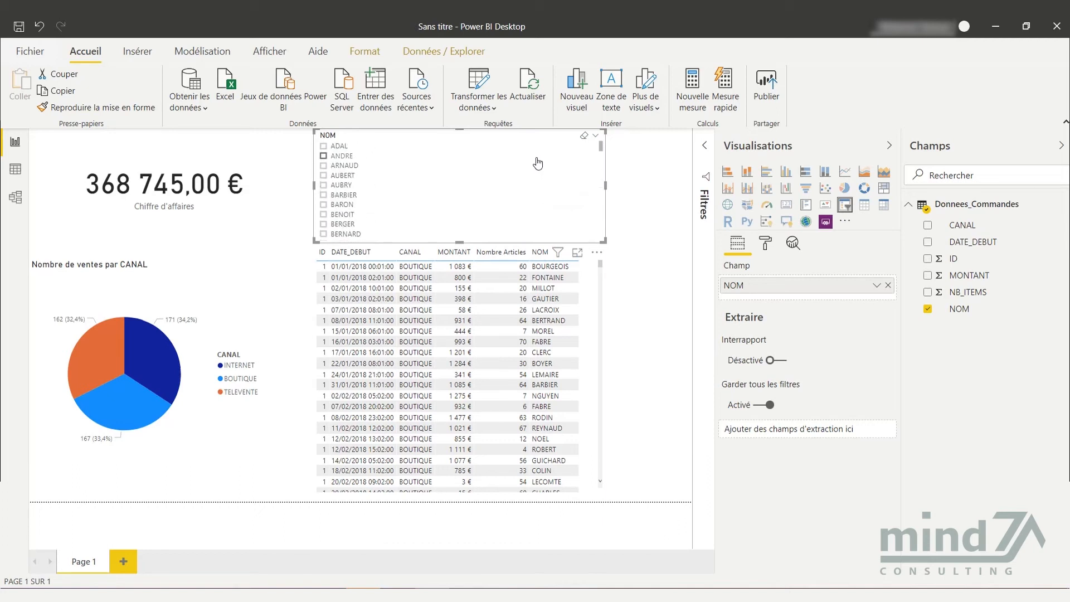
click(594, 139)
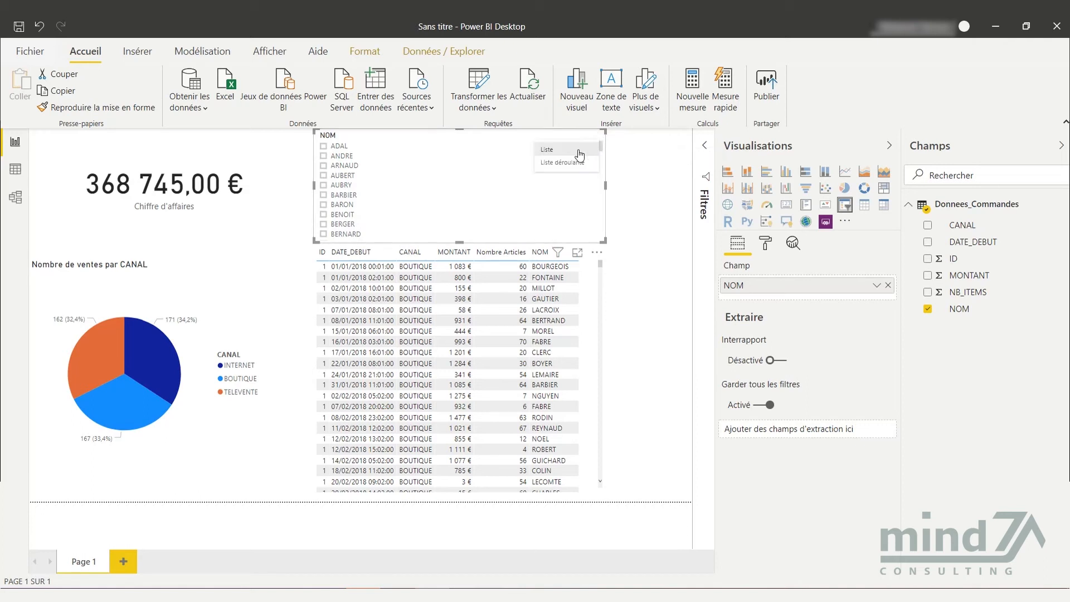
click(567, 165)
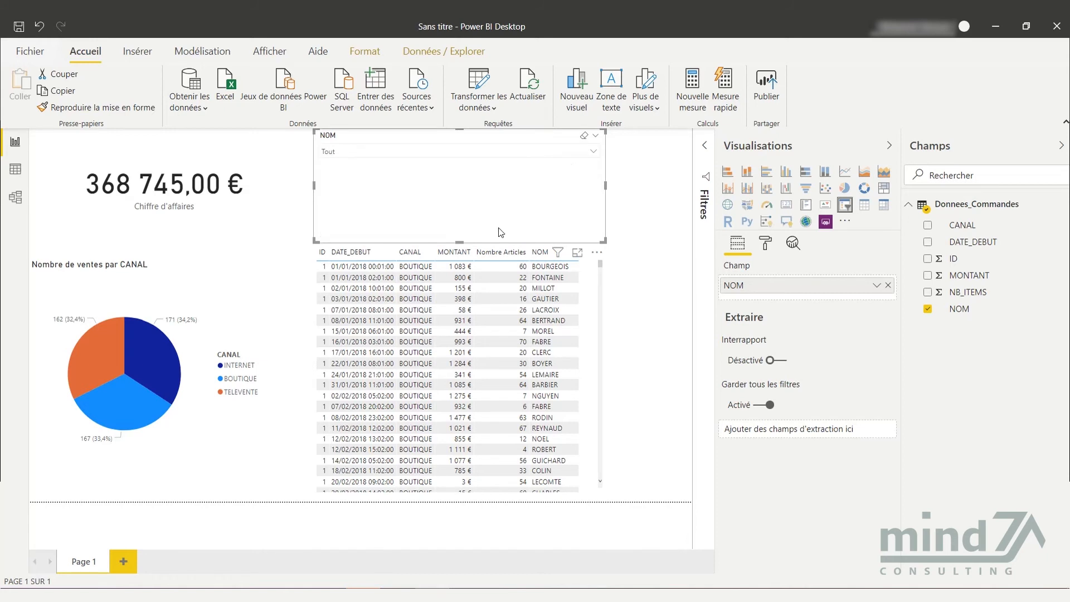
drag(459, 241, 454, 169)
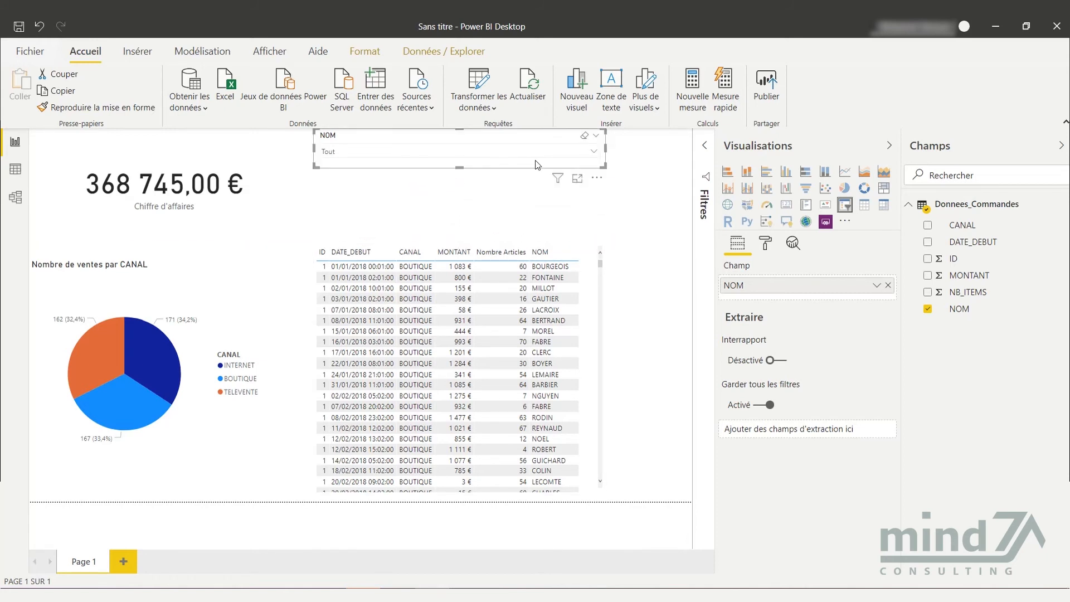
Step: Filter the report to a single customer surname beginning with C using the NOM slicer, and close its list
click(593, 152)
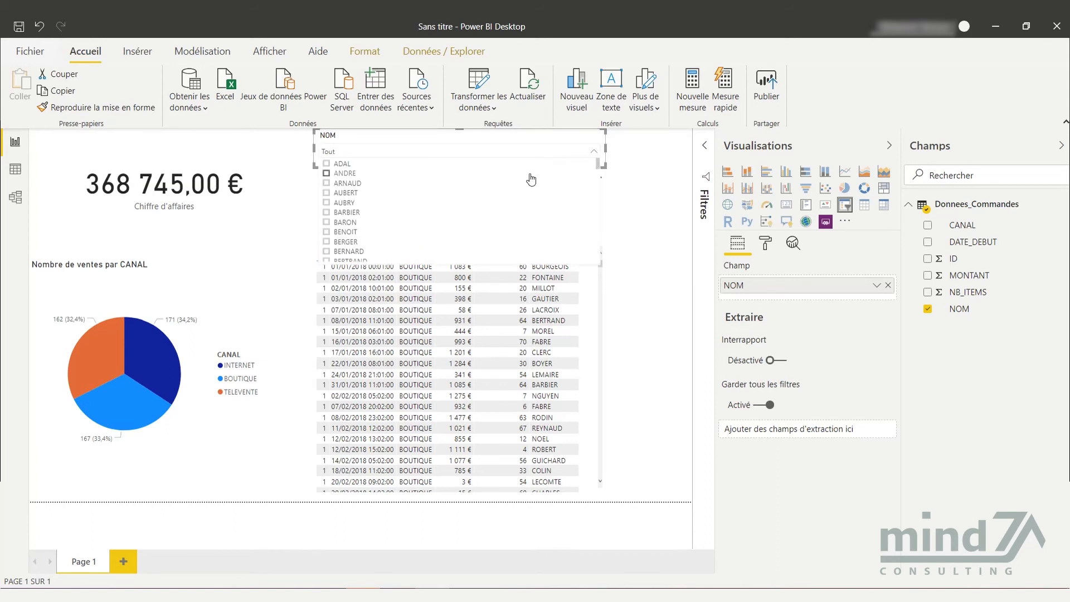
scroll(522, 183, down, 3)
scroll(521, 185, down, 8)
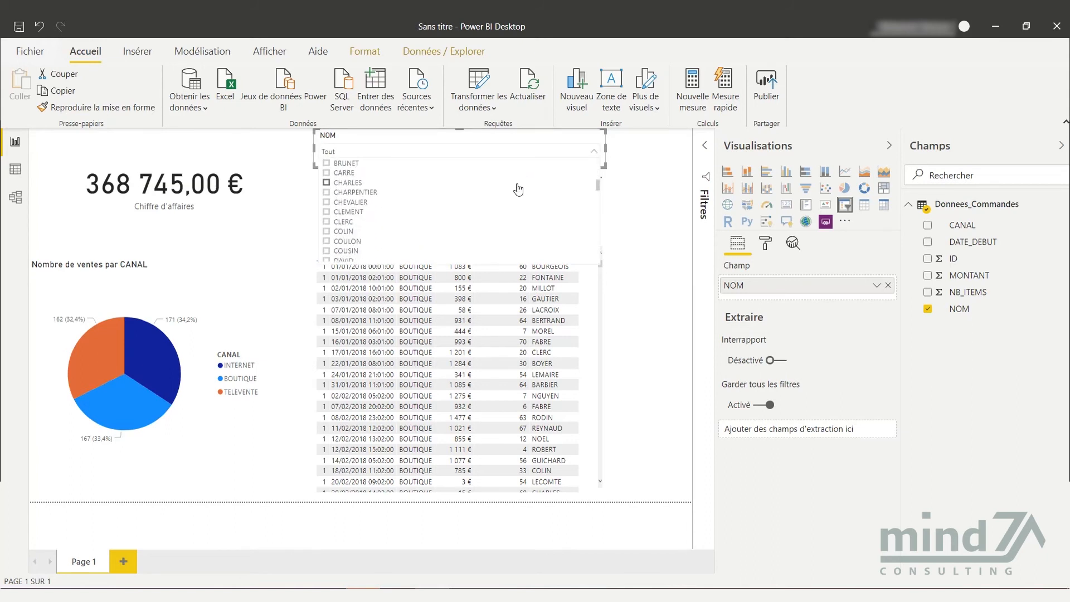
scroll(474, 218, down, 3)
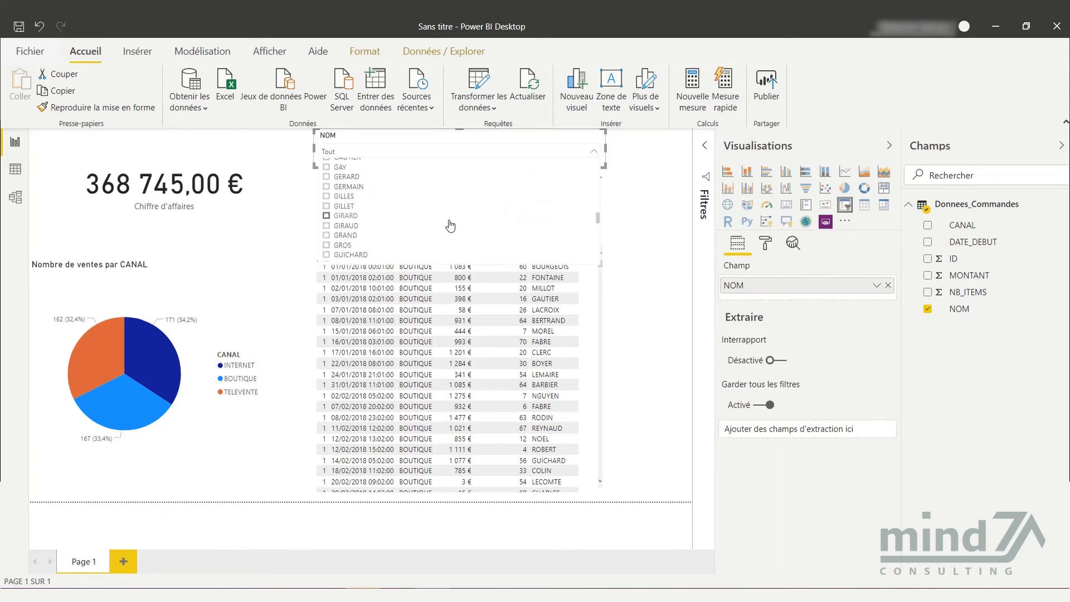
scroll(461, 210, down, 2)
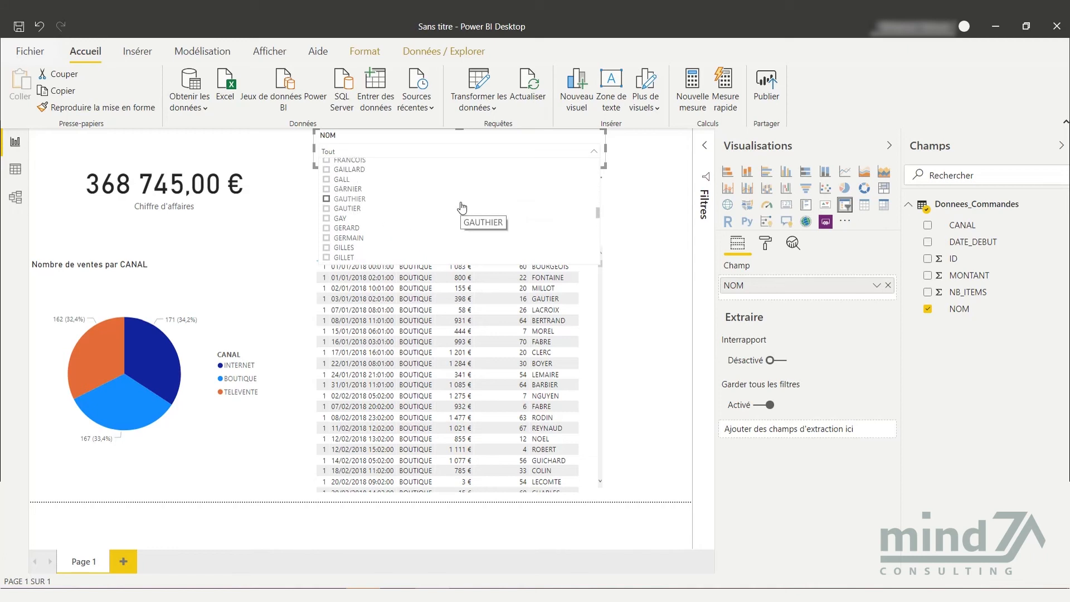
scroll(462, 208, up, 5)
scroll(462, 209, up, 3)
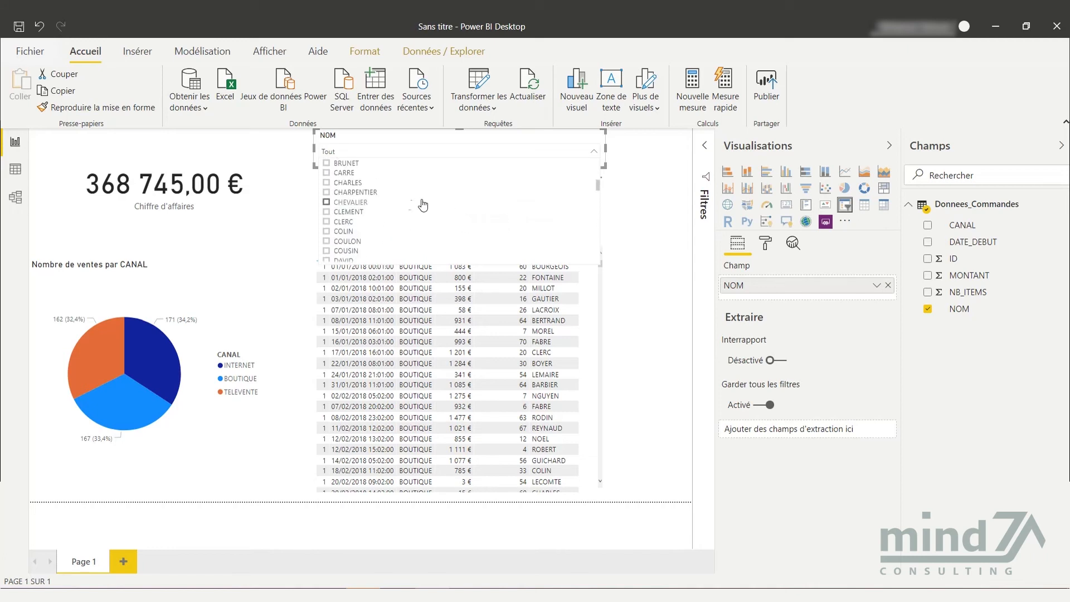
click(351, 184)
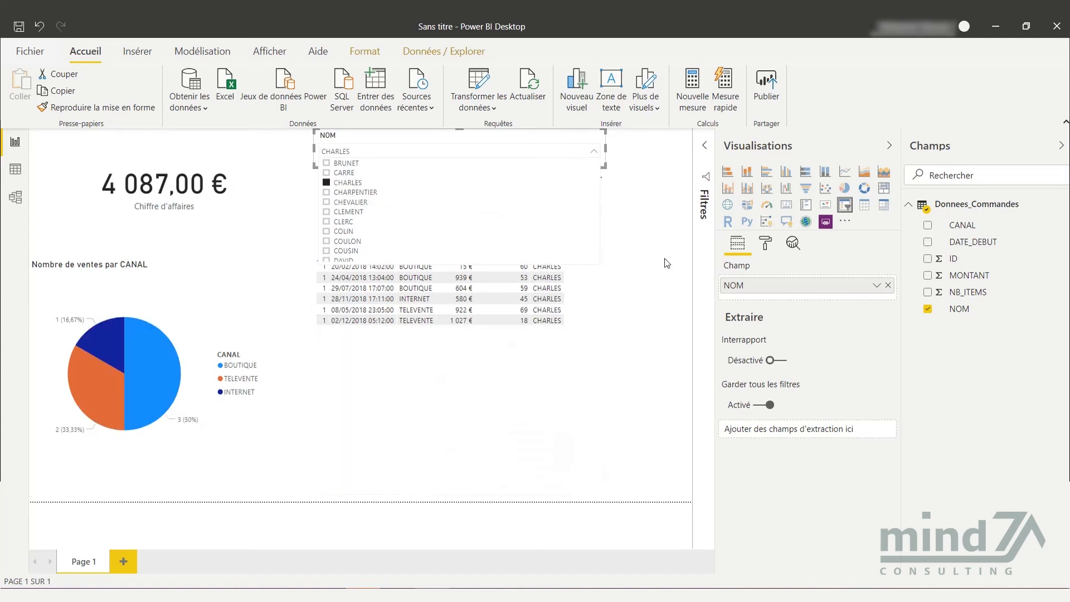
click(673, 230)
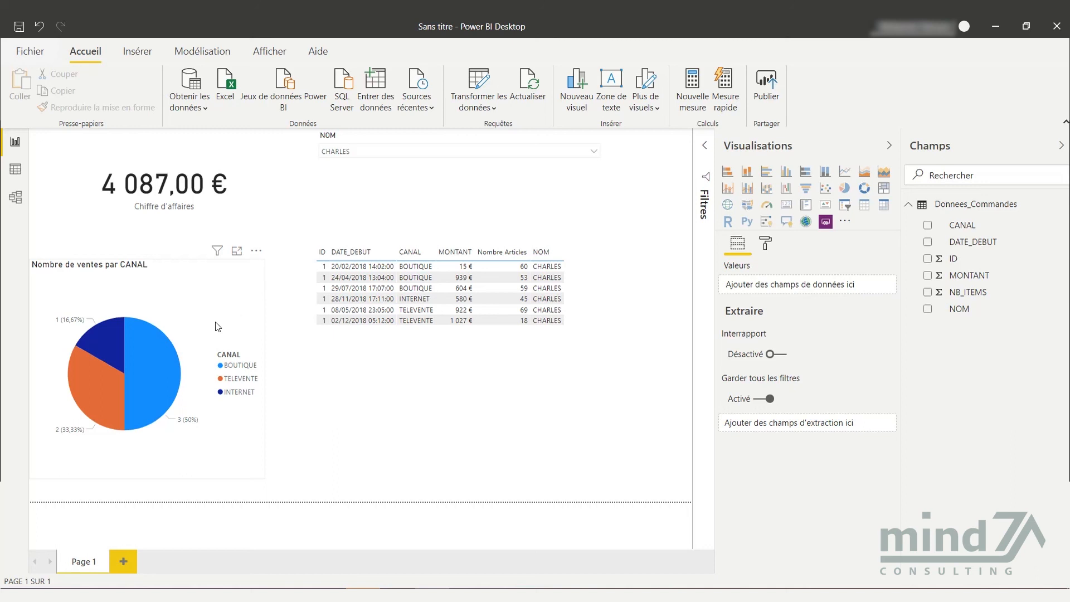
Step: Cross-filter the report by selecting the BOUTIQUE slice of the pie chart
mouse_move(172, 348)
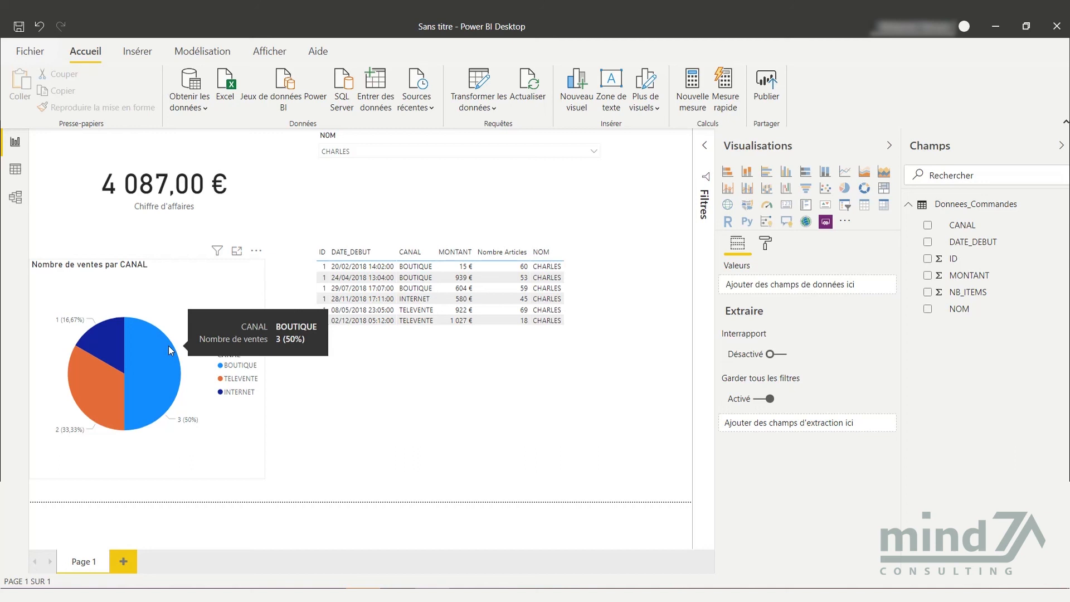
click(169, 346)
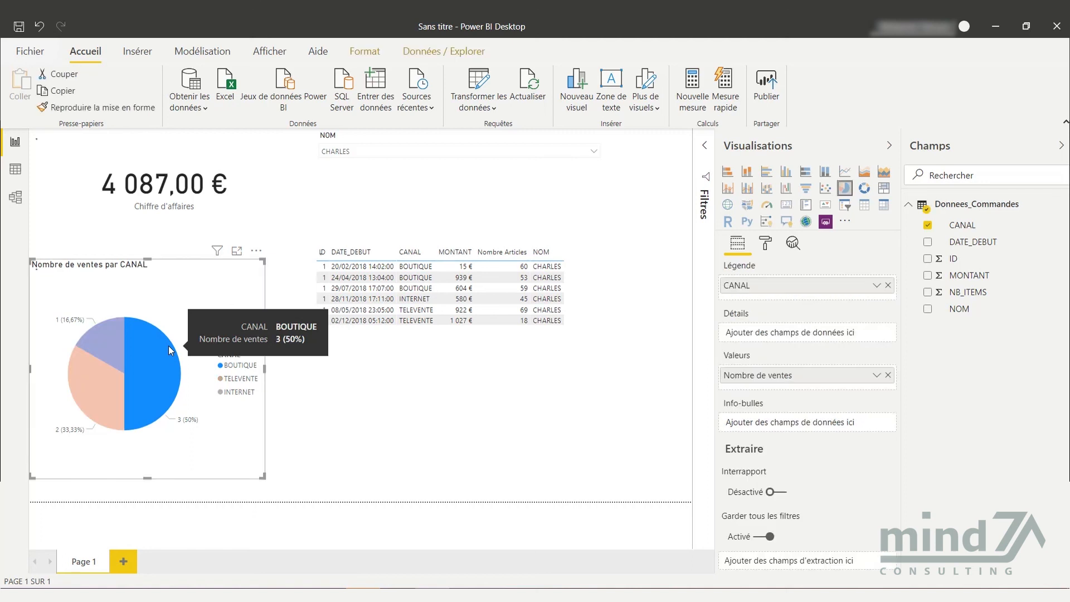